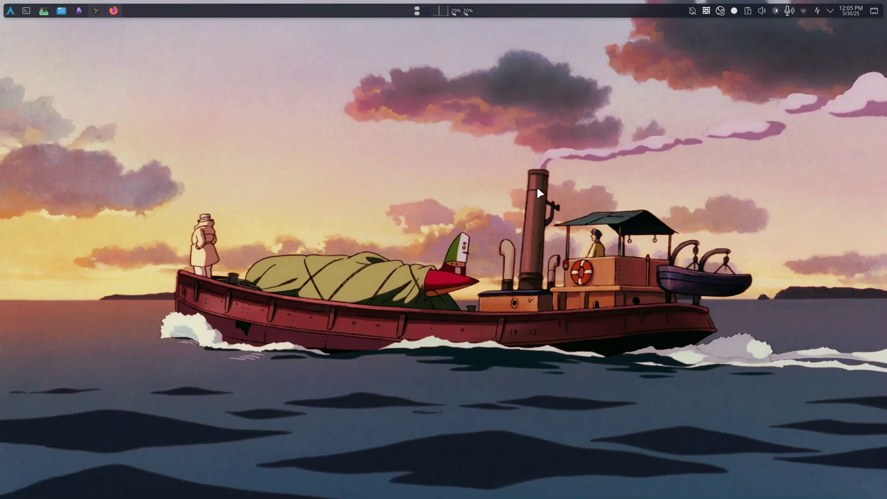
Bring the OBS Studio window up from its icon in the top taskbar.
{"action": "left_click", "coordinate": [96, 11]}
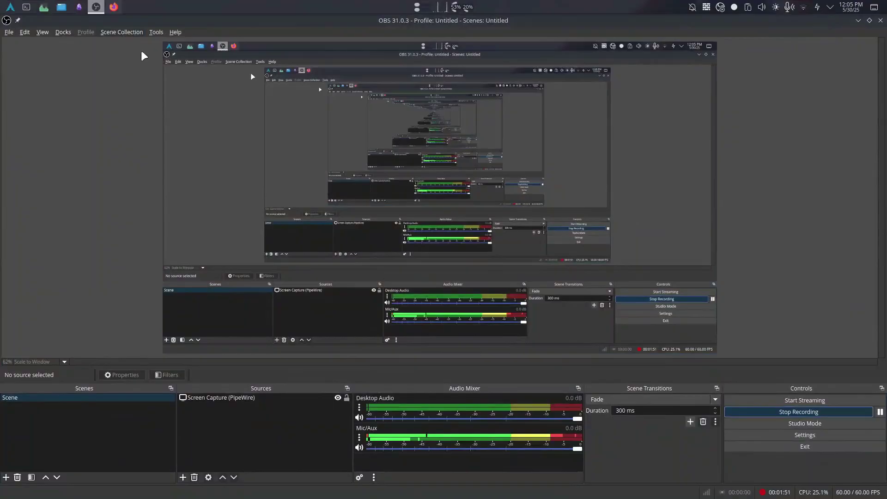
Switch back to Firefox and scroll briefly through the Windows versions article.
{"action": "left_click", "coordinate": [113, 7]}
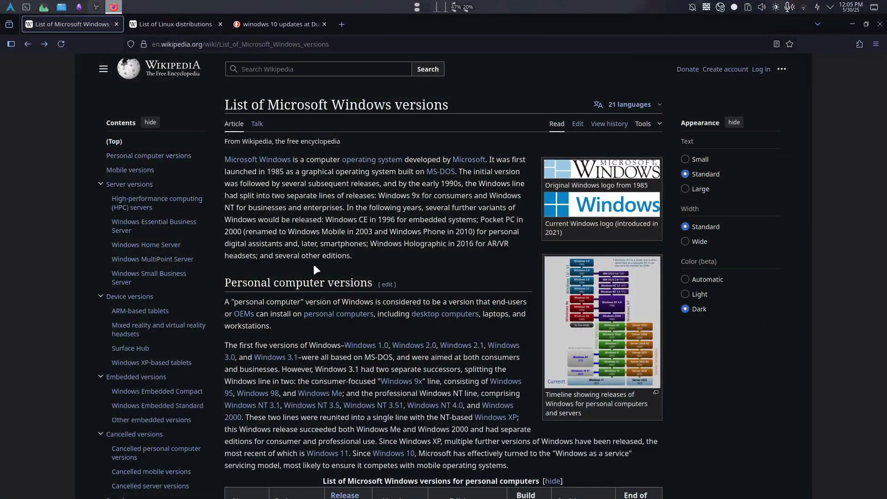
{"action": "scroll", "coordinate": [539, 200], "scroll_direction": "down", "scroll_amount": 2}
{"action": "scroll", "coordinate": [536, 208], "scroll_direction": "up", "scroll_amount": 2}
Go to the List of Linux distributions tab and scroll the timeline chart around the Slackware branch.
{"action": "left_click", "coordinate": [182, 24]}
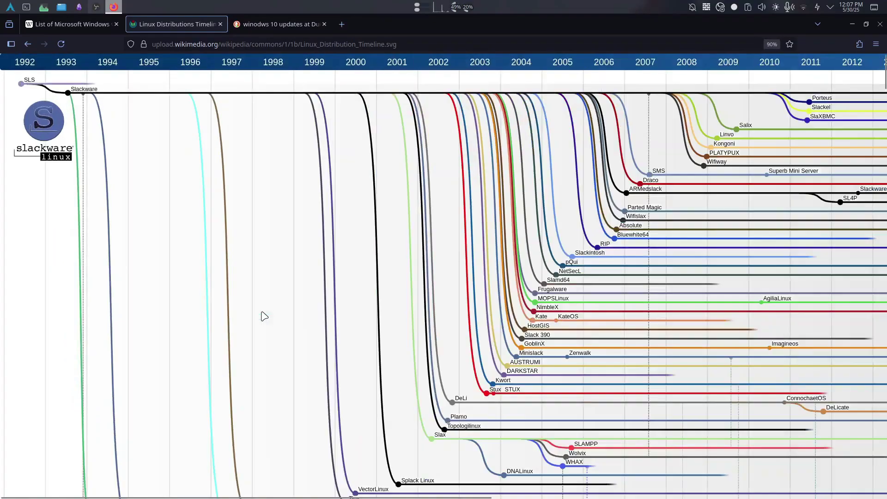
{"action": "scroll", "coordinate": [264, 316], "scroll_direction": "up", "scroll_amount": 4}
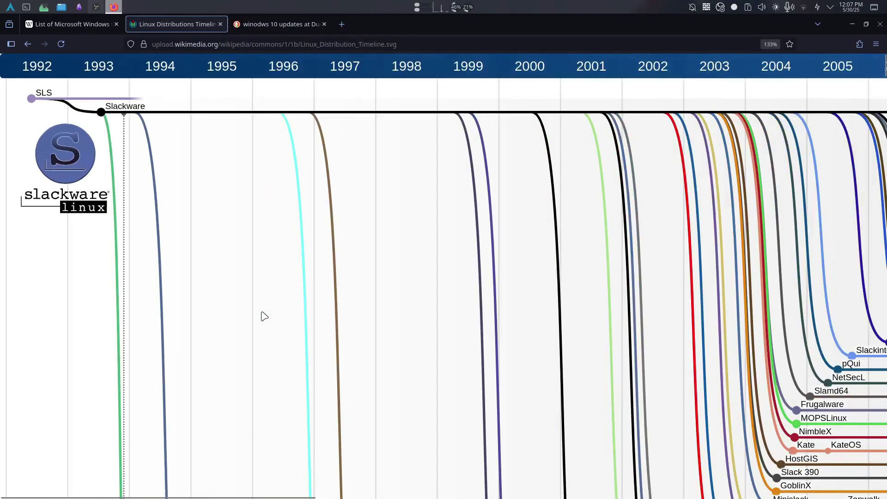
{"action": "scroll", "coordinate": [264, 317], "scroll_direction": "right", "scroll_amount": 15}
{"action": "scroll", "coordinate": [304, 178], "scroll_direction": "left", "scroll_amount": 5}
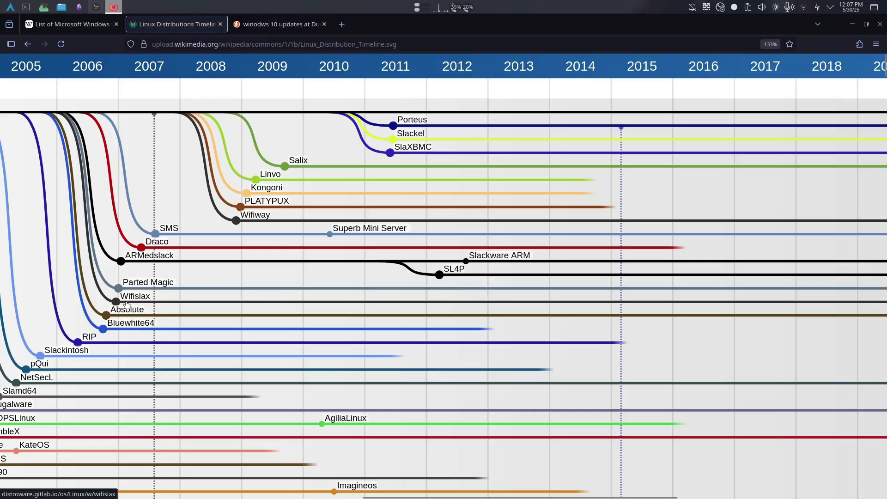
{"action": "scroll", "coordinate": [127, 306], "scroll_direction": "left", "scroll_amount": 2}
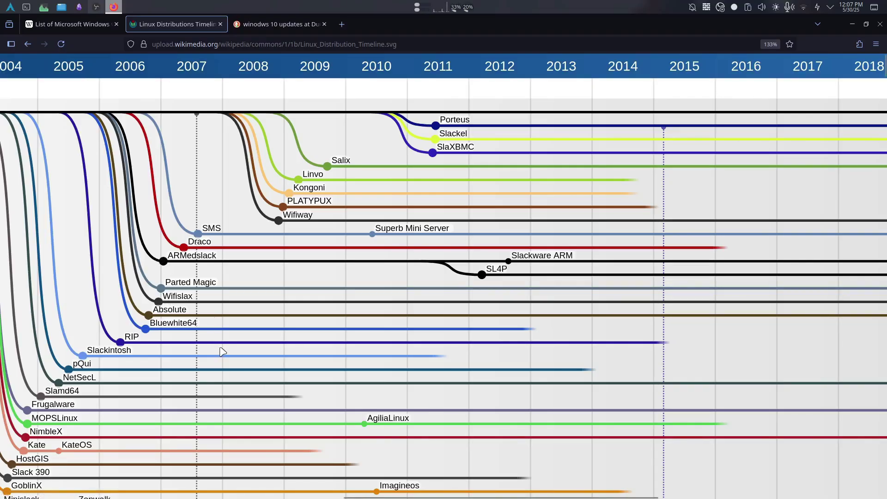
{"action": "scroll", "coordinate": [202, 278], "scroll_direction": "down", "scroll_amount": 5}
Scroll down the distributions timeline through the Debian and Ubuntu branches.
{"action": "scroll", "coordinate": [378, 231], "scroll_direction": "left", "scroll_amount": 4}
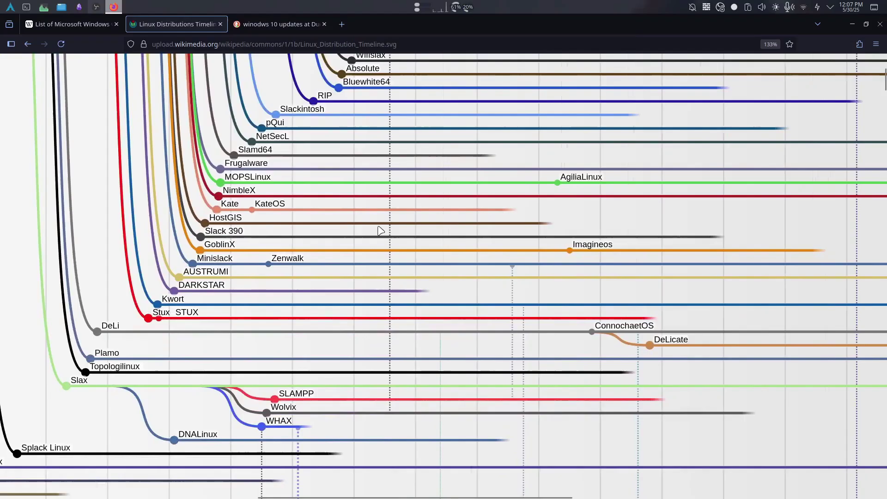
{"action": "scroll", "coordinate": [378, 235], "scroll_direction": "down", "scroll_amount": 3}
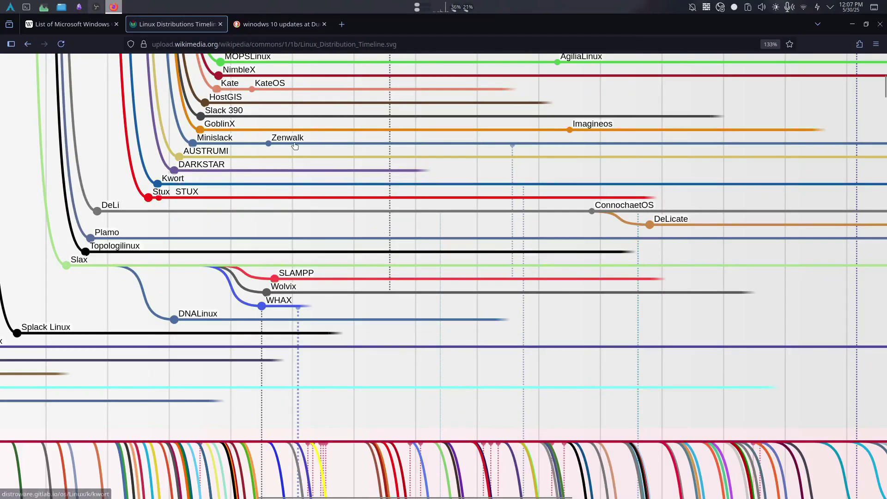
{"action": "scroll", "coordinate": [297, 147], "scroll_direction": "down", "scroll_amount": 10}
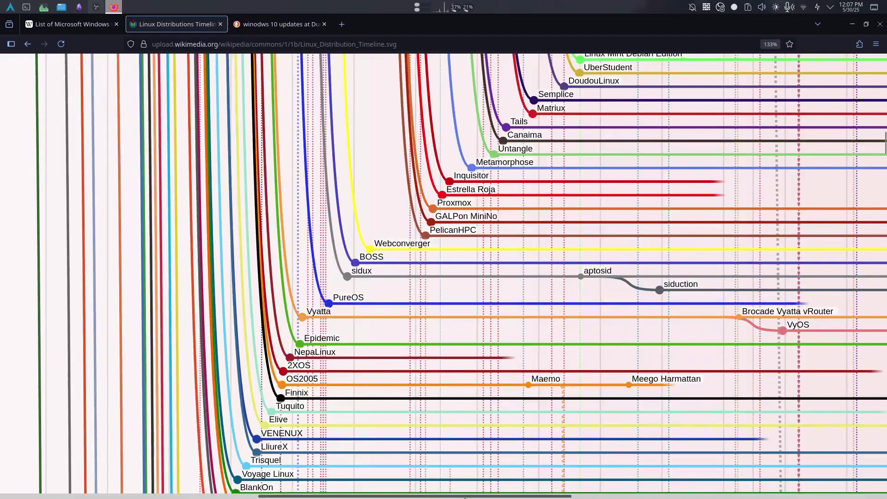
{"action": "scroll", "coordinate": [414, 325], "scroll_direction": "right", "scroll_amount": 2}
{"action": "scroll", "coordinate": [414, 325], "scroll_direction": "down", "scroll_amount": 5}
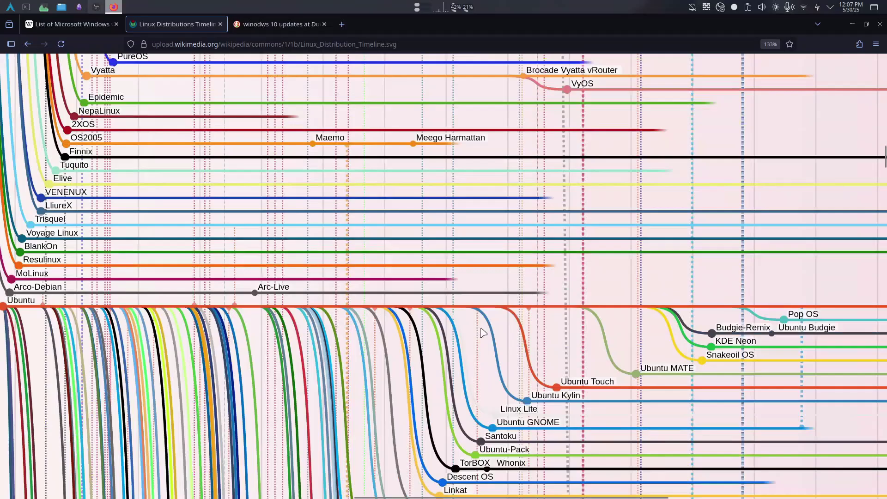
{"action": "scroll", "coordinate": [414, 326], "scroll_direction": "right", "scroll_amount": 3}
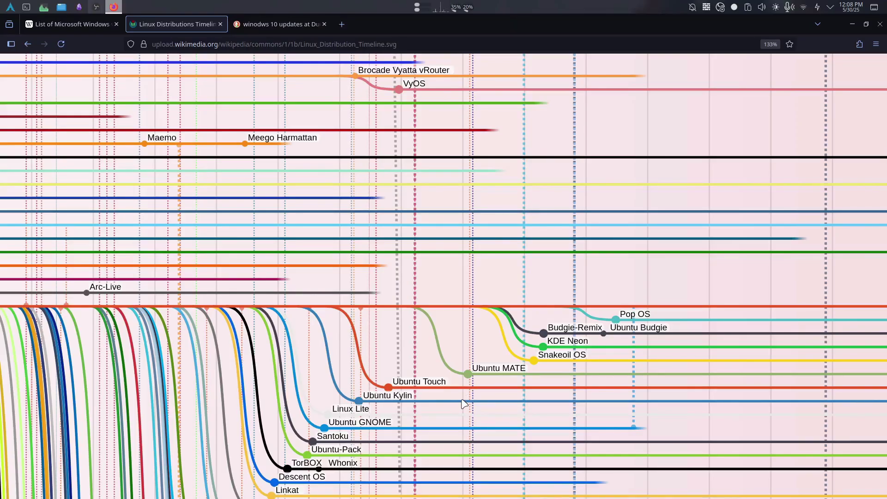
{"action": "scroll", "coordinate": [464, 403], "scroll_direction": "down", "scroll_amount": 3}
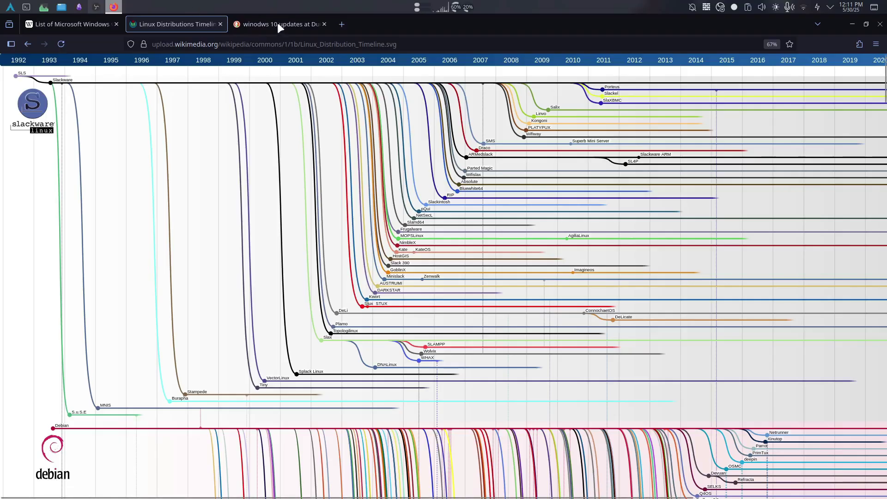
View the 'winodws 10 updates' image results, minimize Firefox, and open Konsole.
{"action": "left_click", "coordinate": [280, 25]}
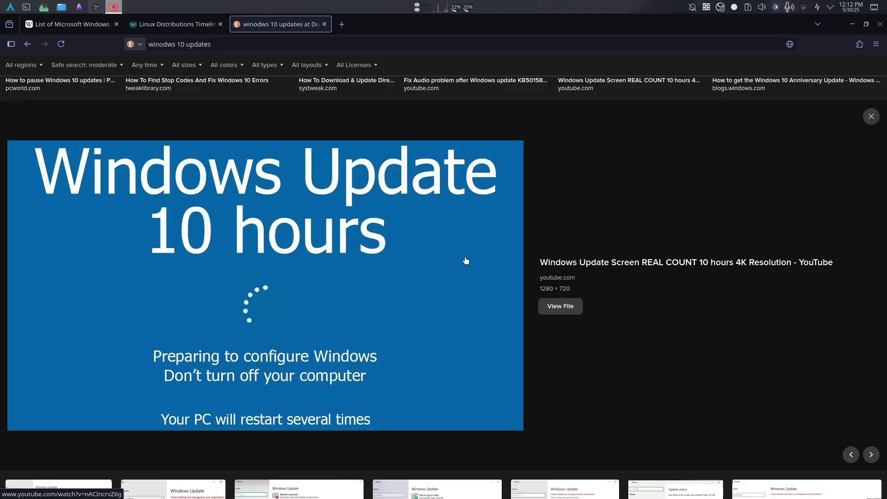
{"action": "left_click", "coordinate": [852, 24]}
{"action": "left_click", "coordinate": [27, 11]}
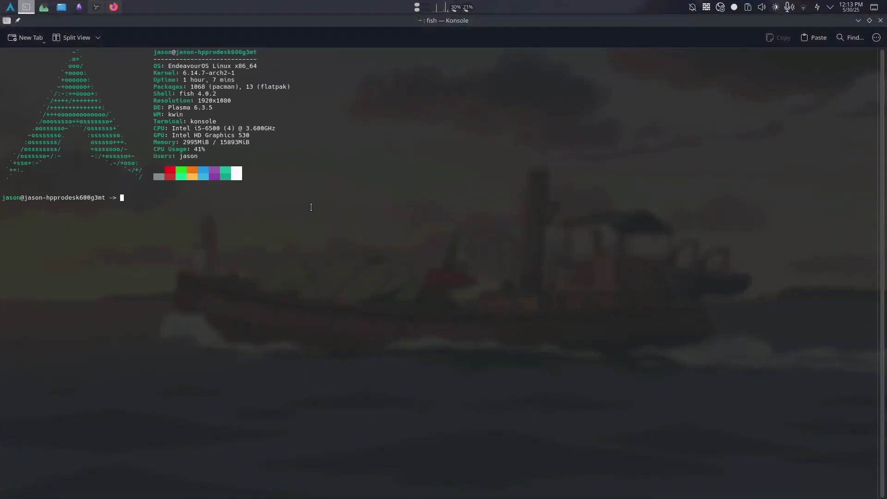
Enlarge the Konsole font, run sudo pacman -Syu with the password, then unmaximize the window.
{"action": "key", "text": "ctrl+plus"}
{"action": "key", "text": "ctrl+plus"}
{"action": "key", "text": "ctrl+plus"}
{"action": "key", "text": "ctrl+plus"}
{"action": "key", "text": "ctrl+plus"}
{"action": "key", "text": "ctrl+plus"}
{"action": "type", "text": "s"}
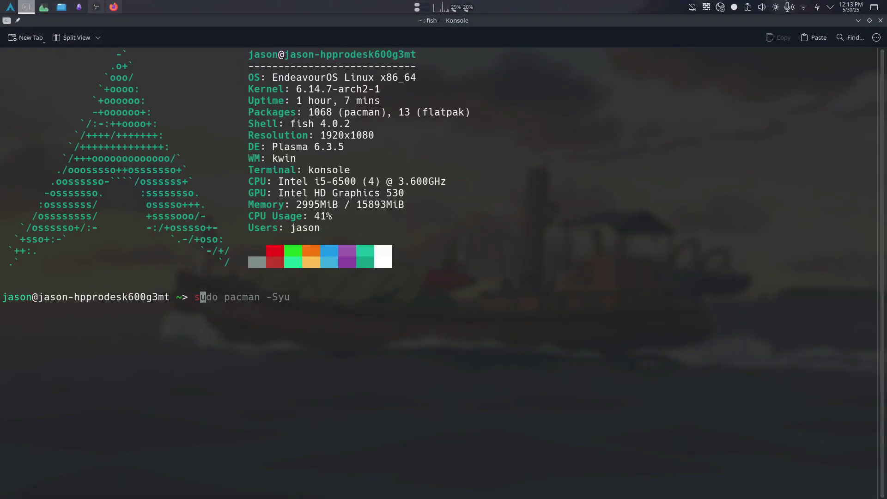
{"action": "type", "text": "udo pacman -Syu"}
{"action": "key", "text": "Return"}
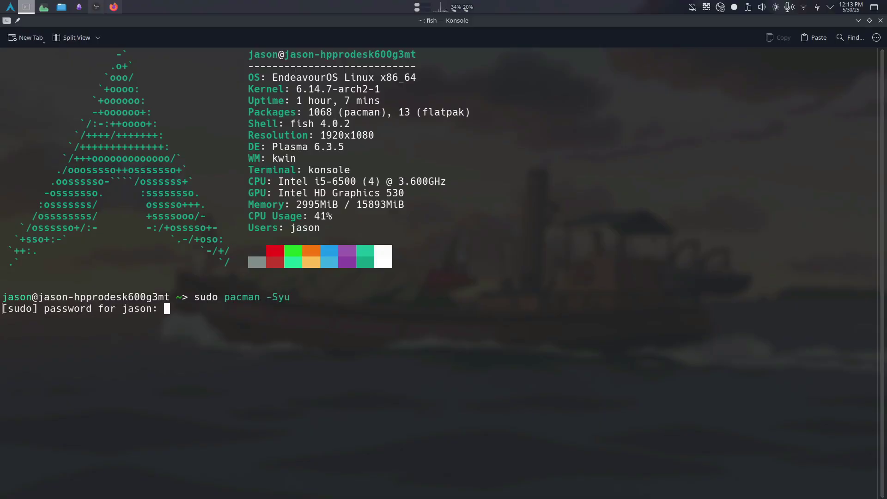
{"action": "key", "text": "Return"}
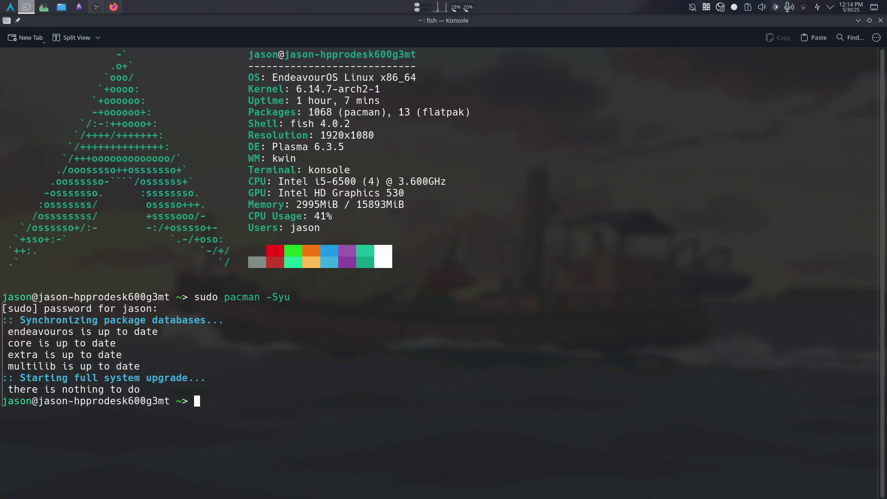
{"action": "left_click_drag", "start_coordinate": [410, 47], "coordinate": [536, 92]}
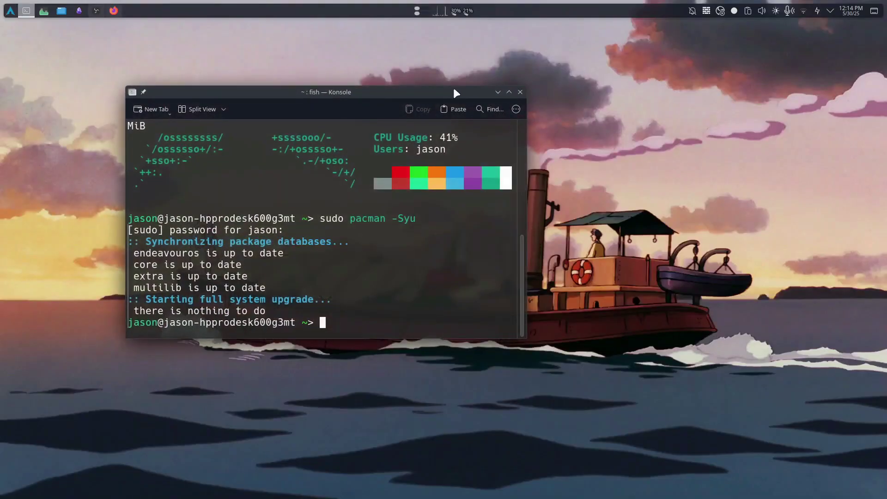
Drag the Konsole window to show the wobble effect, then close it with Ctrl+D.
{"action": "left_click_drag", "start_coordinate": [454, 91], "coordinate": [388, 99]}
{"action": "key", "text": "ctrl+d"}
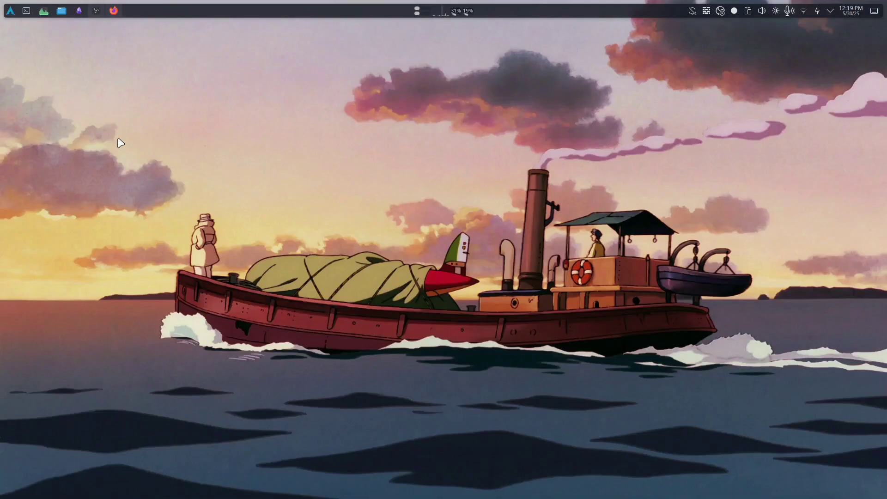
Open and dismiss the application menu, then restore Firefox and minimize it to show the wallpaper.
{"action": "left_click", "coordinate": [10, 10]}
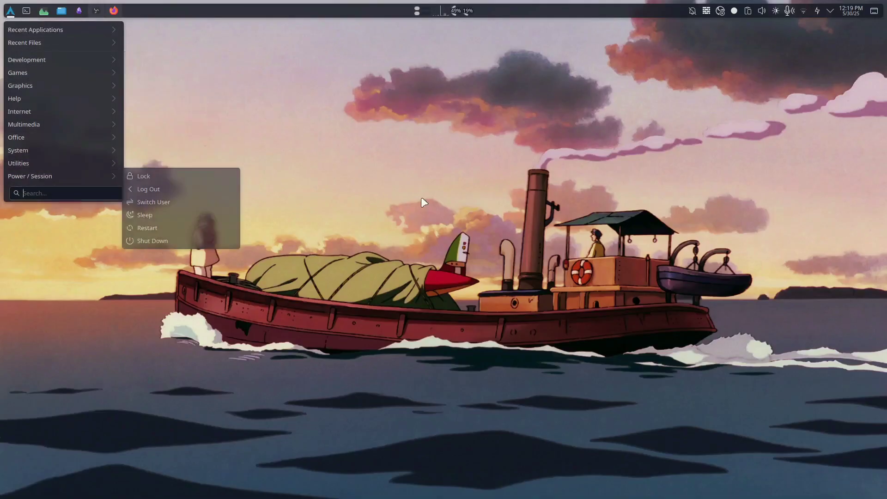
{"action": "left_click", "coordinate": [406, 115]}
{"action": "left_click", "coordinate": [113, 10]}
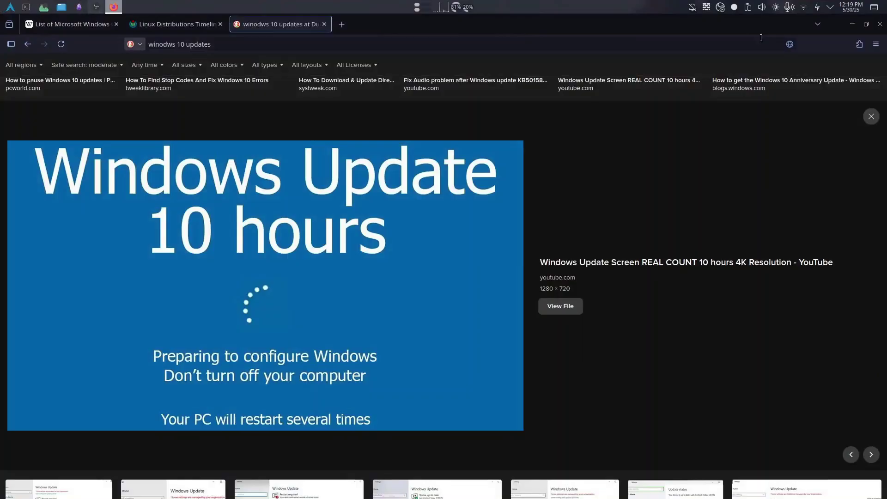
{"action": "left_click", "coordinate": [853, 24]}
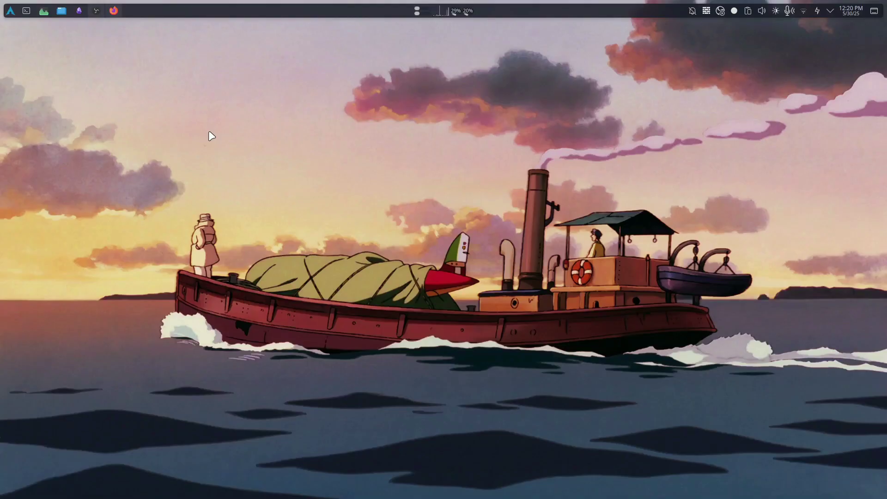
Open Konsole with Ctrl+Alt+T, check the panel's memory and CPU usage monitors, then open the launcher.
{"action": "key", "text": "ctrl+alt+t"}
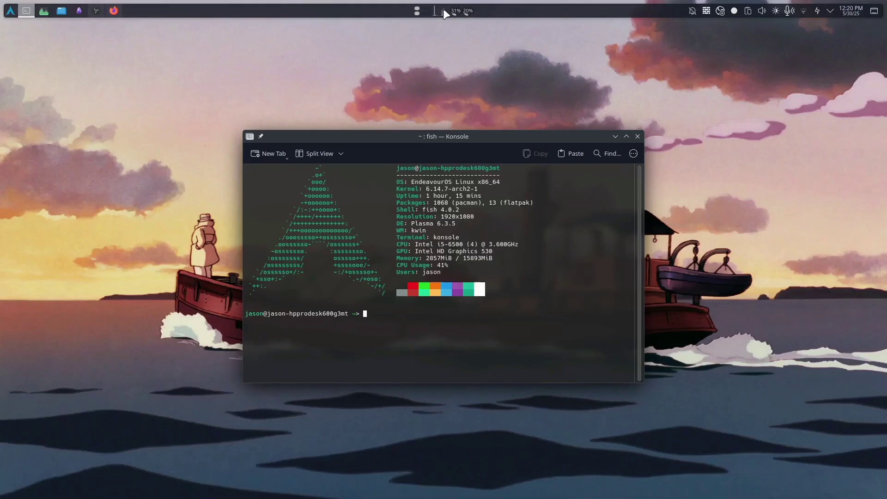
{"action": "left_click", "coordinate": [467, 12]}
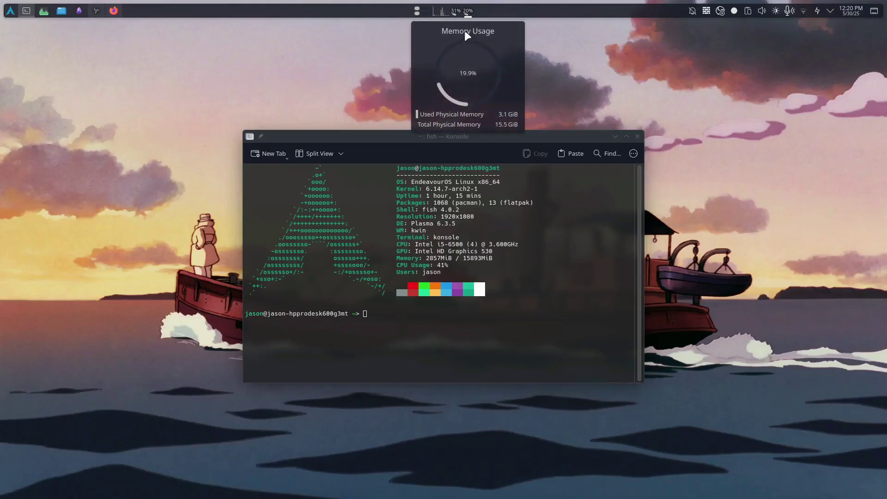
{"action": "left_click", "coordinate": [439, 10]}
{"action": "left_click", "coordinate": [379, 71]}
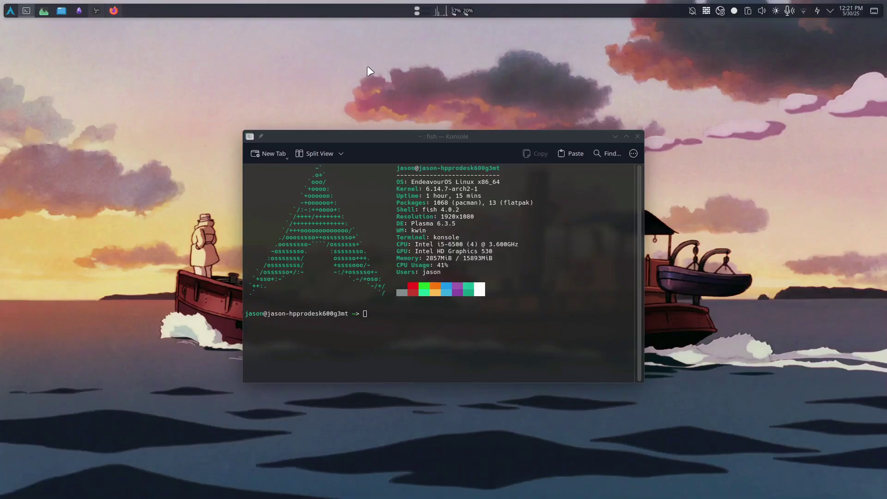
{"action": "key", "text": "super"}
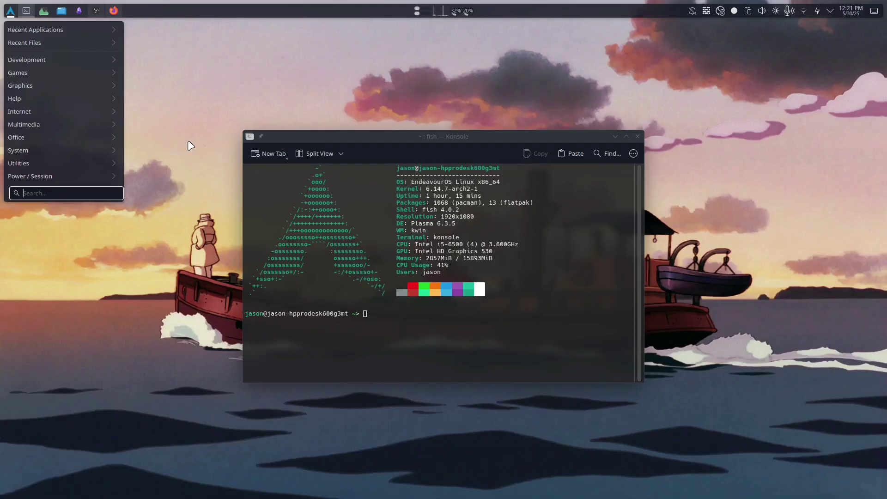
Launch System Settings from the launcher's System category and move its window to the left.
{"action": "mouse_move", "coordinate": [66, 167]}
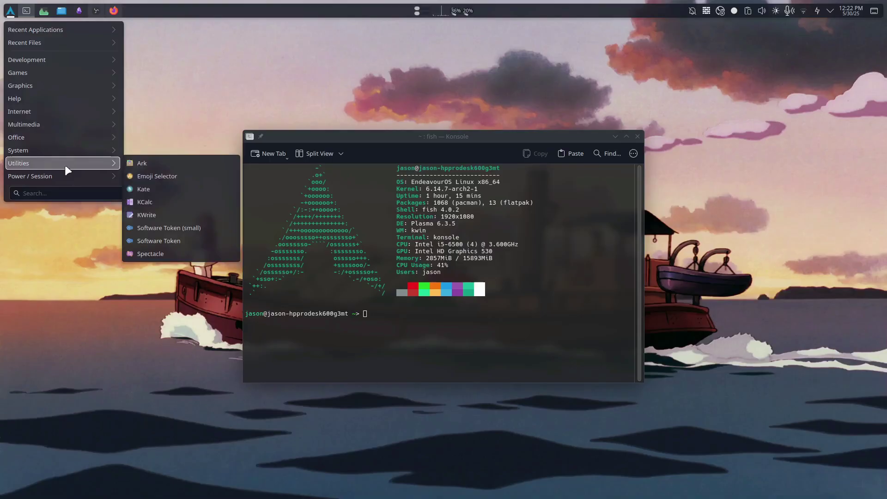
{"action": "mouse_move", "coordinate": [71, 152]}
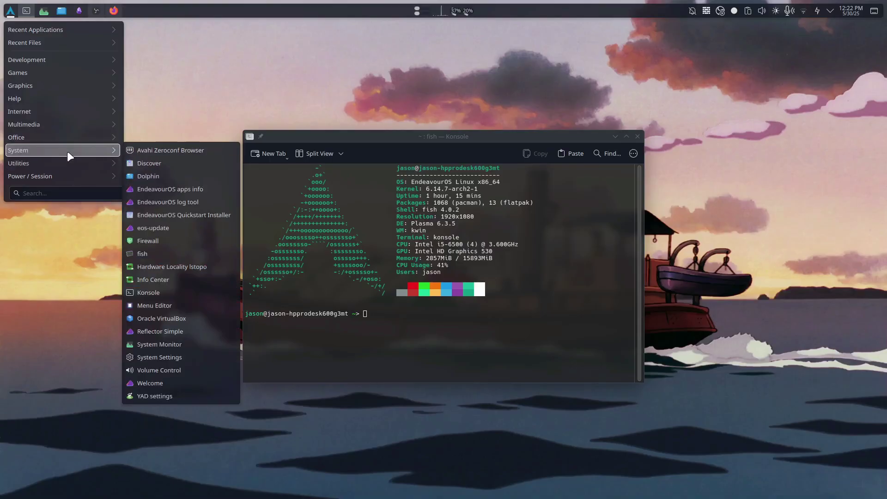
{"action": "left_click", "coordinate": [162, 358]}
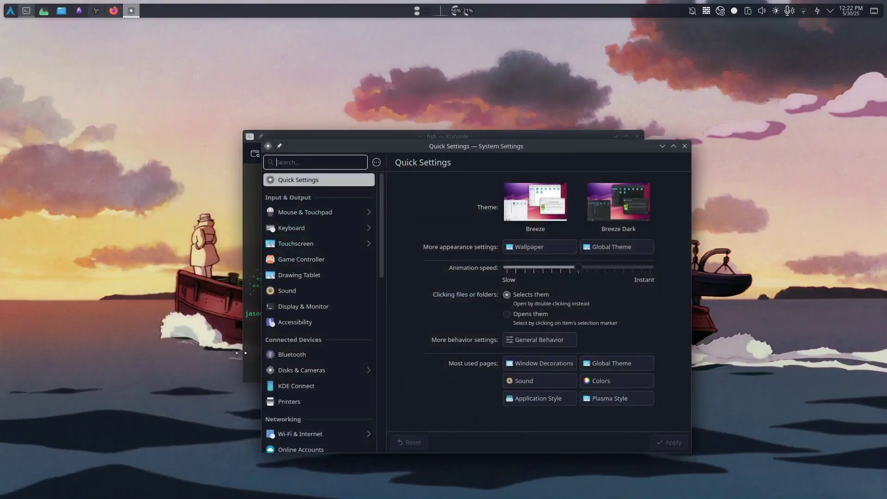
{"action": "scroll", "coordinate": [283, 262], "scroll_direction": "down", "scroll_amount": 6}
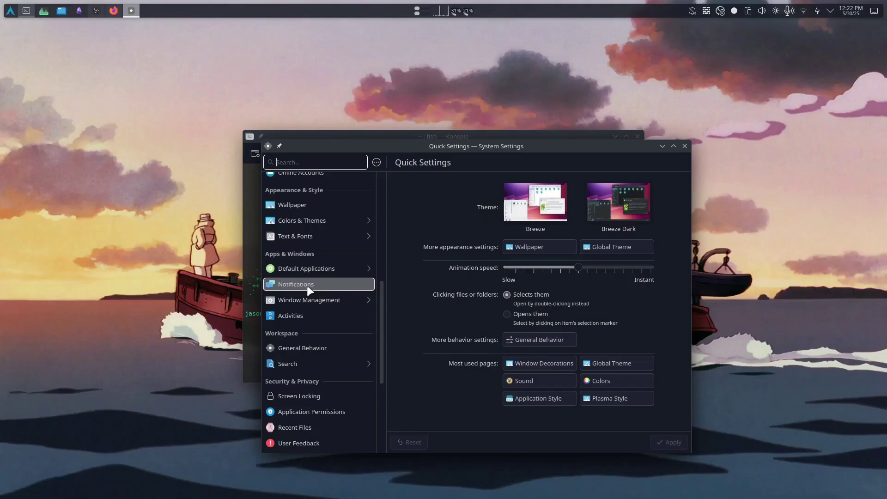
{"action": "left_click_drag", "start_coordinate": [518, 147], "coordinate": [549, 117]}
Move through Text & Fonts and Window Management to the Desktop Effects page.
{"action": "left_click", "coordinate": [277, 224]}
{"action": "left_click", "coordinate": [296, 285]}
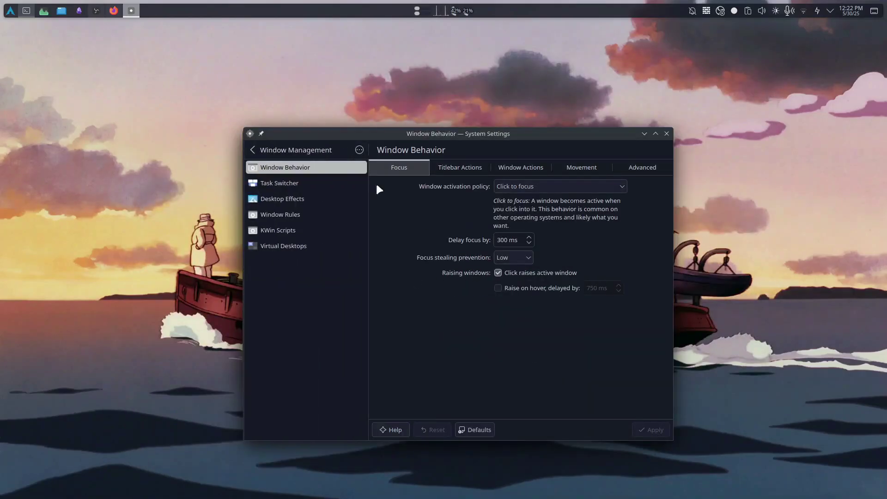
{"action": "left_click", "coordinate": [300, 204]}
{"action": "scroll", "coordinate": [545, 217], "scroll_direction": "down", "scroll_amount": 15}
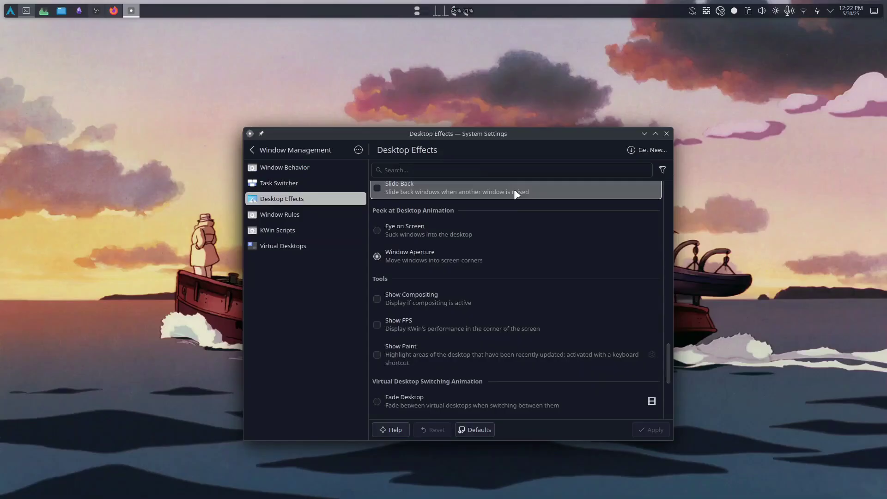
{"action": "scroll", "coordinate": [482, 217], "scroll_direction": "down", "scroll_amount": 5}
{"action": "scroll", "coordinate": [472, 250], "scroll_direction": "up", "scroll_amount": 2}
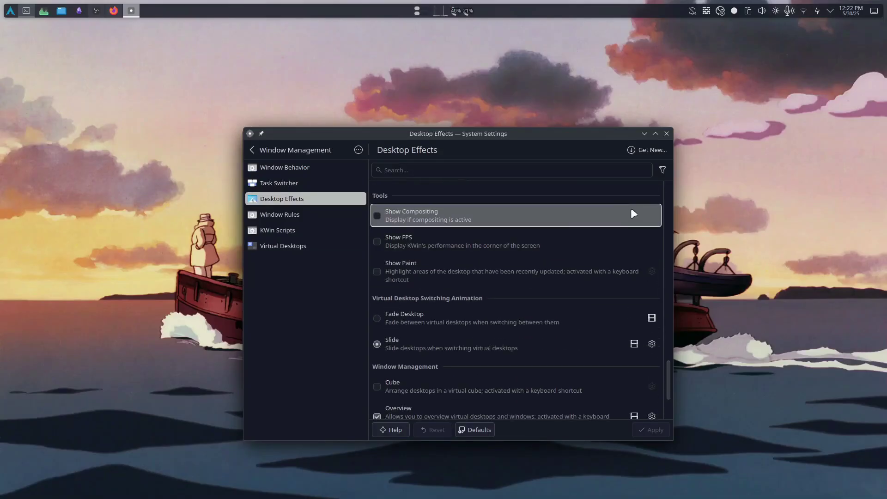
Browse new desktop effects and start installing the first Squash2 package.
{"action": "left_click", "coordinate": [648, 149]}
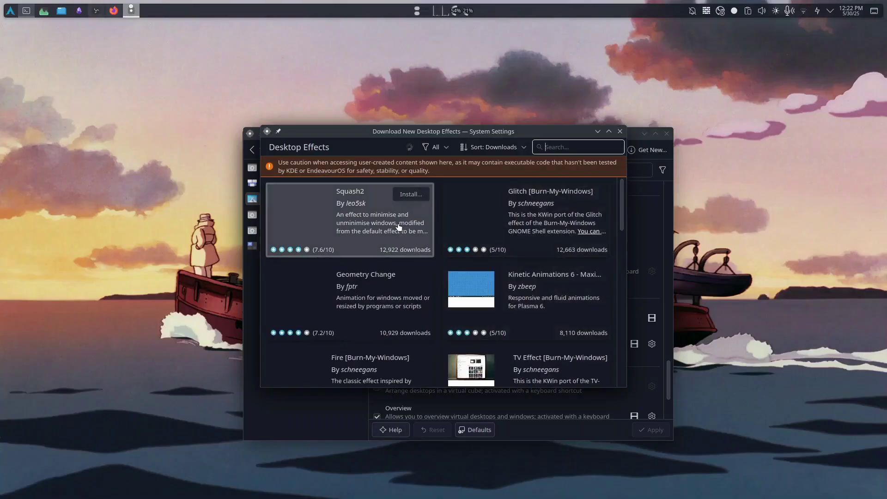
{"action": "left_click", "coordinate": [410, 195]}
{"action": "left_click", "coordinate": [571, 241]}
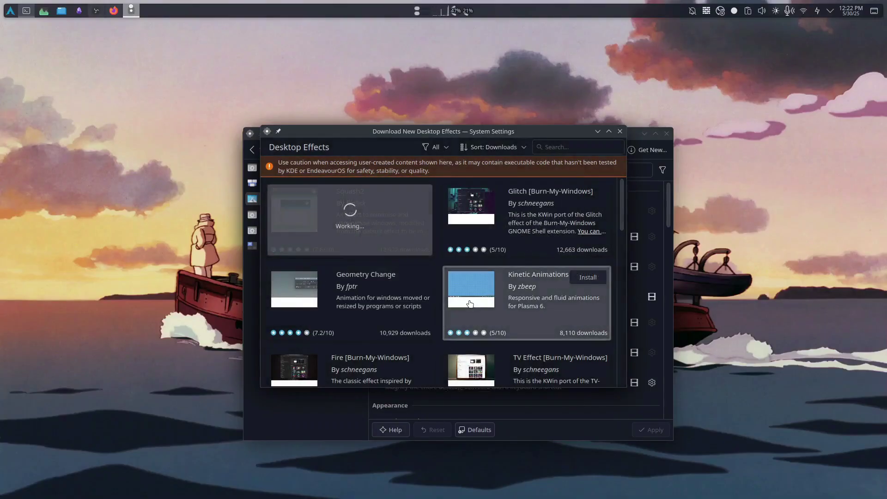
{"action": "left_click_drag", "start_coordinate": [365, 133], "coordinate": [335, 169]}
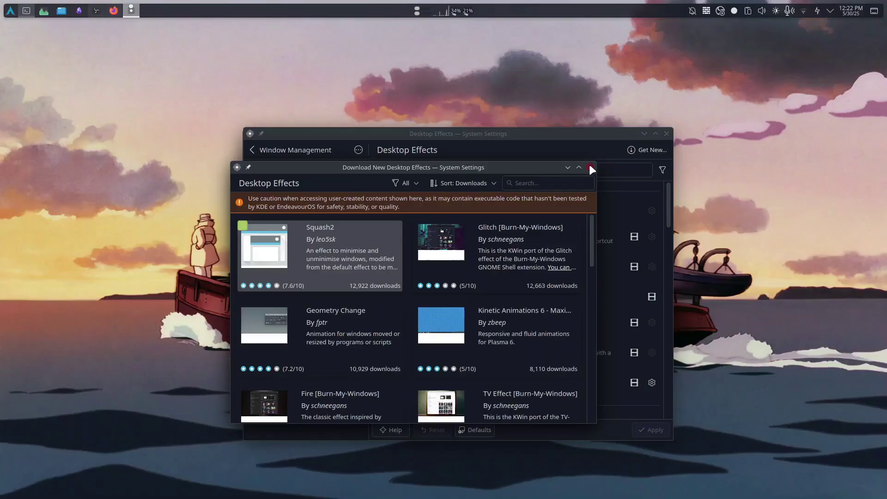
{"action": "left_click", "coordinate": [590, 168]}
Glance at Window Rules, then return to the Desktop Effects list.
{"action": "scroll", "coordinate": [474, 281], "scroll_direction": "down", "scroll_amount": 10}
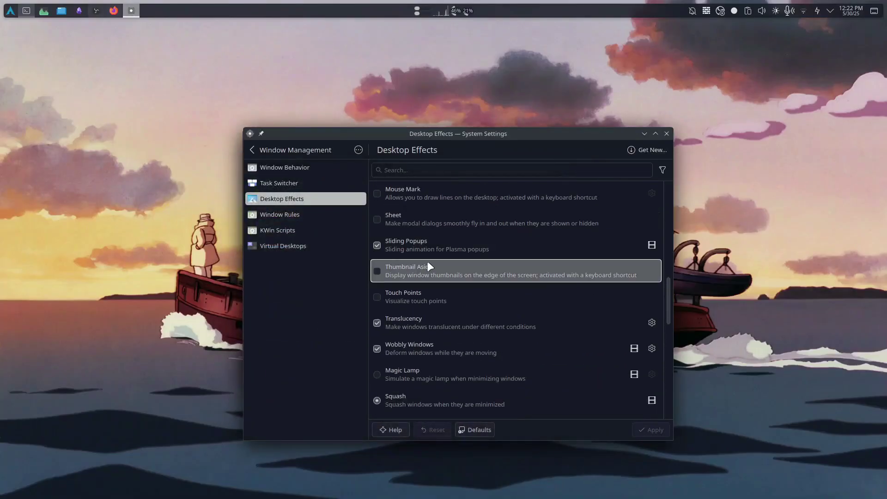
{"action": "scroll", "coordinate": [428, 262], "scroll_direction": "down", "scroll_amount": 10}
{"action": "scroll", "coordinate": [462, 258], "scroll_direction": "up", "scroll_amount": 8}
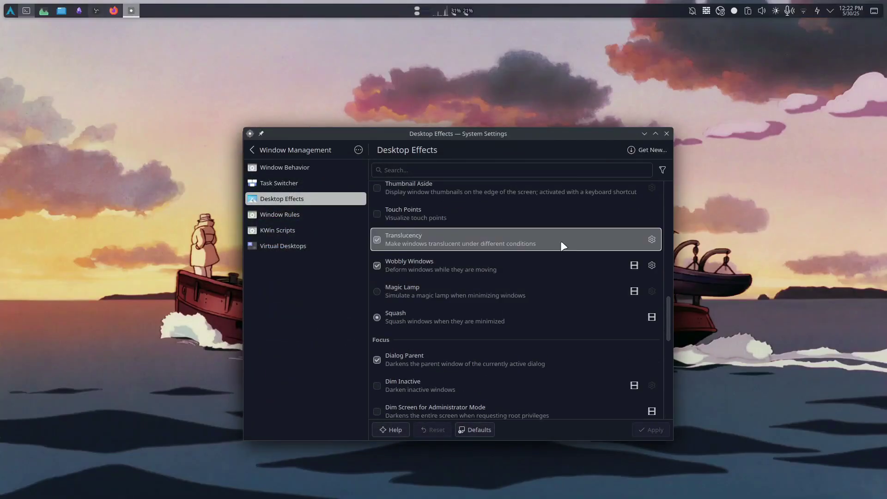
{"action": "scroll", "coordinate": [568, 240], "scroll_direction": "up", "scroll_amount": 2}
{"action": "left_click", "coordinate": [301, 216]}
{"action": "left_click", "coordinate": [342, 199]}
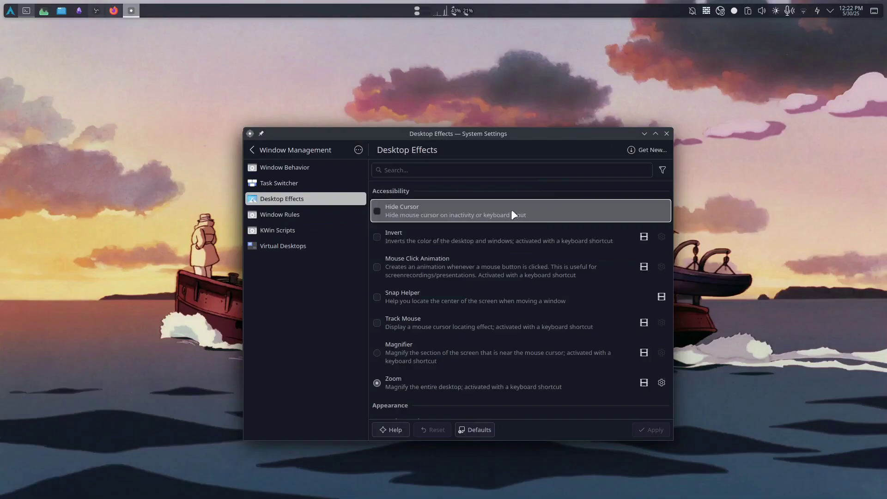
Install the squash2.tar.gz package and close the Get New Desktop Effects window.
{"action": "scroll", "coordinate": [513, 215], "scroll_direction": "down", "scroll_amount": 15}
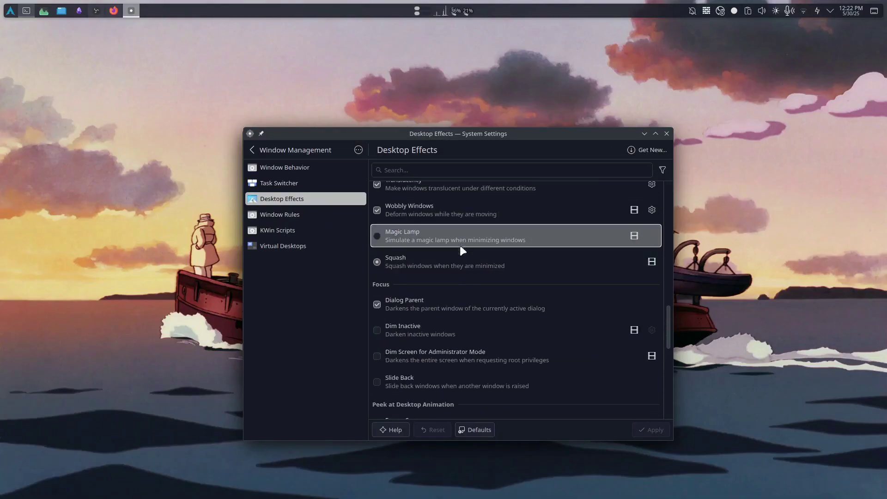
{"action": "scroll", "coordinate": [462, 250], "scroll_direction": "down", "scroll_amount": 5}
{"action": "scroll", "coordinate": [531, 254], "scroll_direction": "up", "scroll_amount": 3}
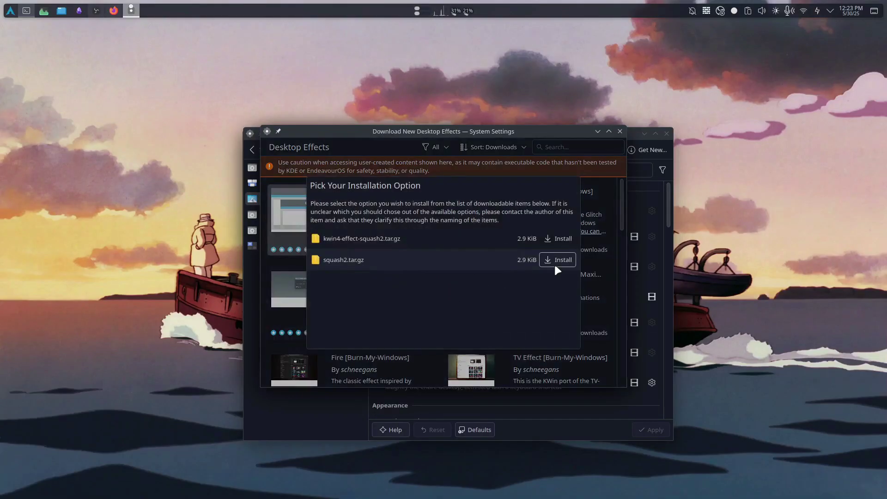
{"action": "left_click", "coordinate": [556, 260]}
{"action": "left_click", "coordinate": [620, 131]}
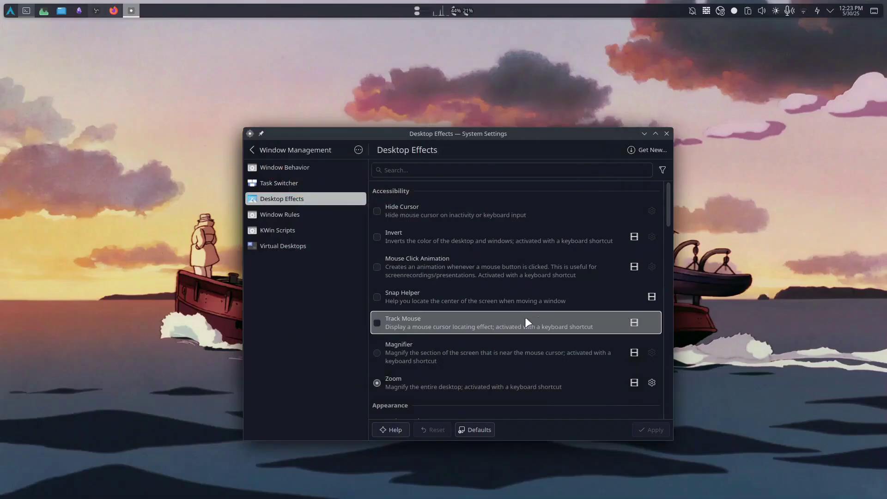
Select Squash2 as the minimize animation and apply the change.
{"action": "scroll", "coordinate": [526, 321], "scroll_direction": "down", "scroll_amount": 12}
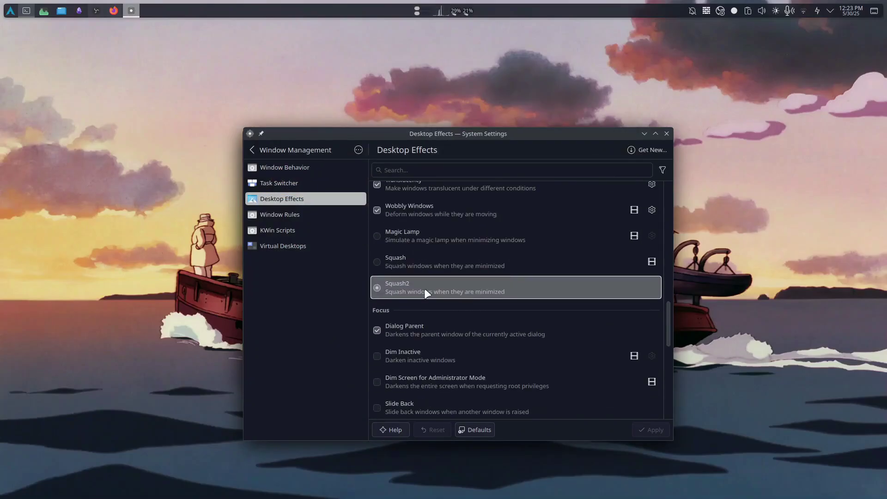
{"action": "left_click", "coordinate": [377, 261]}
{"action": "left_click", "coordinate": [378, 279]}
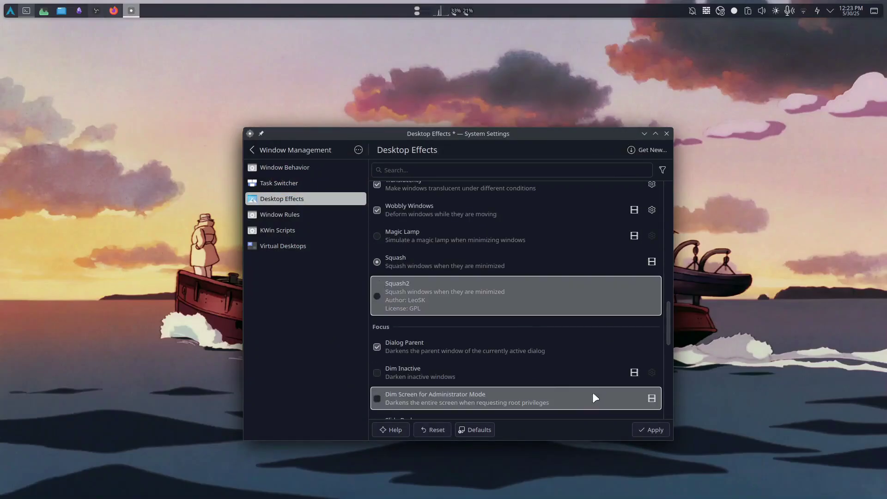
{"action": "left_click", "coordinate": [377, 296]}
{"action": "left_click", "coordinate": [651, 430]}
Preview the animation by minimizing settings and minimizing/restoring Konsole twice.
{"action": "left_click", "coordinate": [644, 134]}
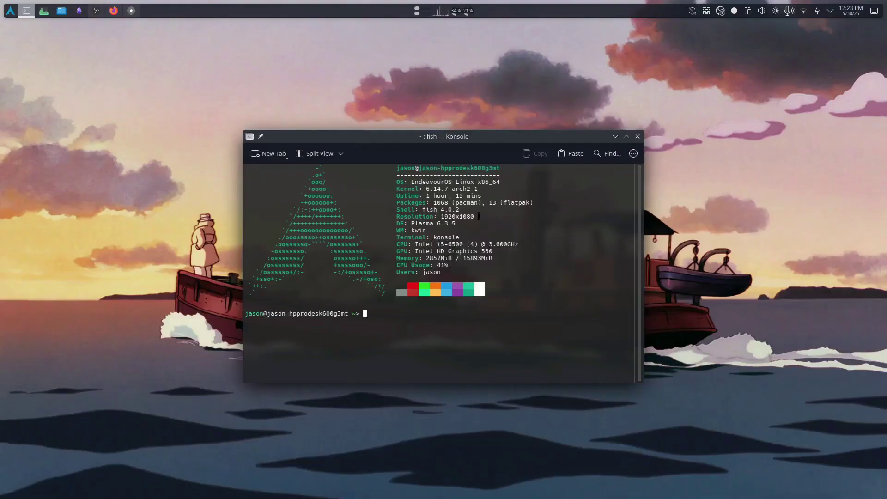
{"action": "left_click", "coordinate": [27, 13]}
{"action": "left_click", "coordinate": [26, 13]}
{"action": "left_click", "coordinate": [27, 13]}
{"action": "left_click", "coordinate": [26, 13]}
{"action": "left_click", "coordinate": [27, 13]}
{"action": "left_click", "coordinate": [26, 13]}
Switch back to Squash as the minimize effect, apply it, and preview it.
{"action": "left_click", "coordinate": [131, 10]}
{"action": "left_click", "coordinate": [377, 261]}
{"action": "left_click", "coordinate": [646, 431]}
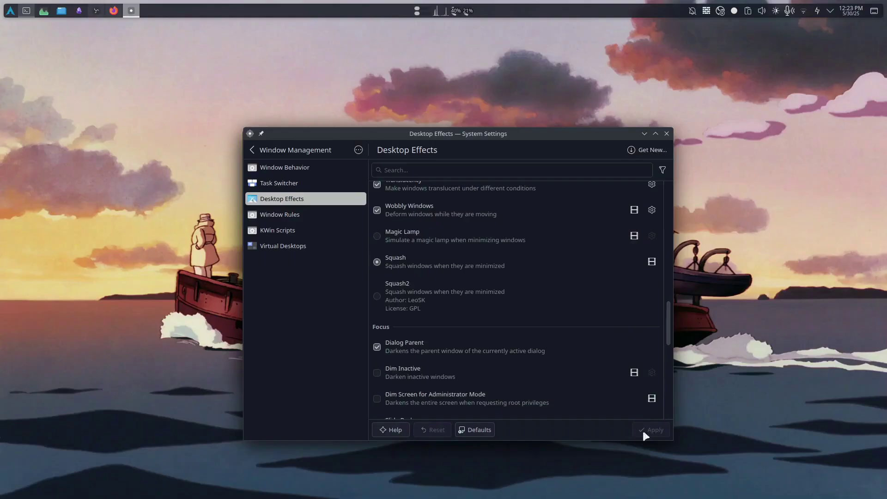
{"action": "left_click", "coordinate": [644, 134]}
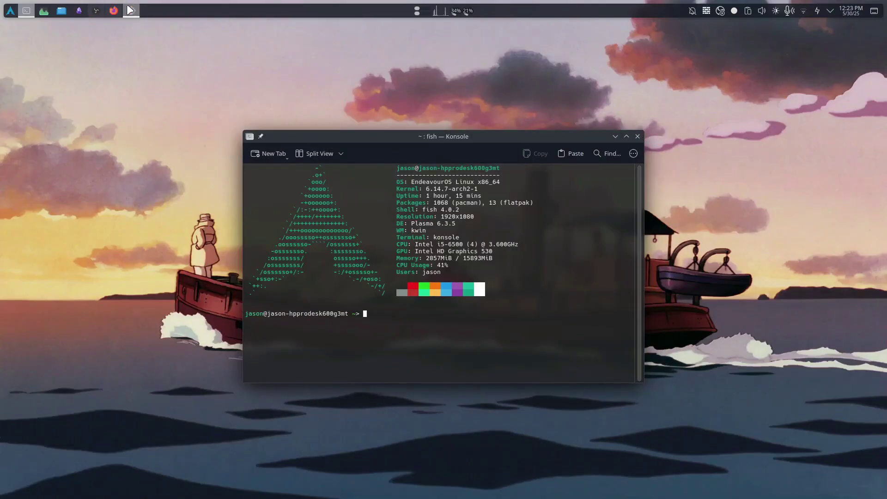
{"action": "left_click", "coordinate": [132, 10]}
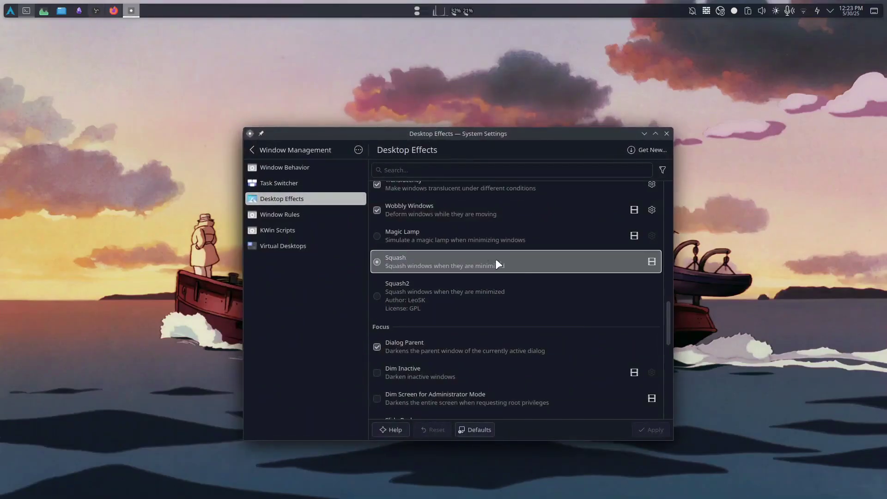
Return to the main categories and reach the Wallpaper settings page.
{"action": "left_click", "coordinate": [252, 150]}
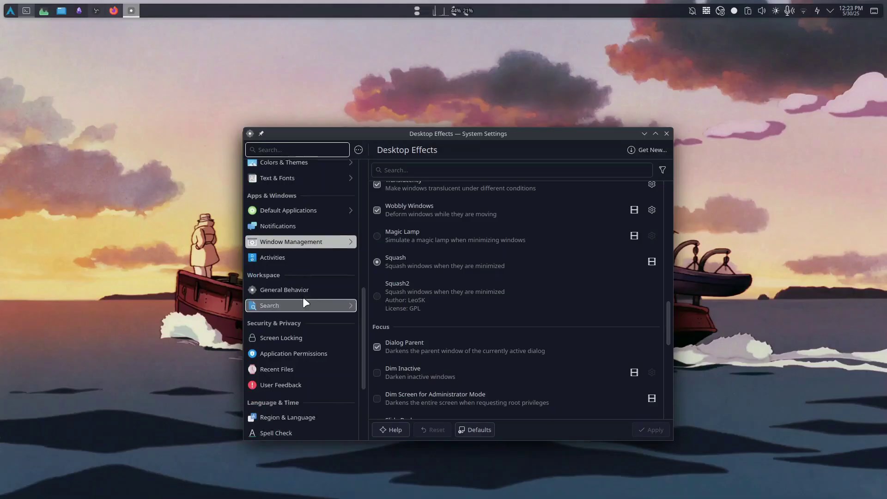
{"action": "scroll", "coordinate": [305, 303], "scroll_direction": "down", "scroll_amount": 3}
{"action": "scroll", "coordinate": [306, 296], "scroll_direction": "up", "scroll_amount": 6}
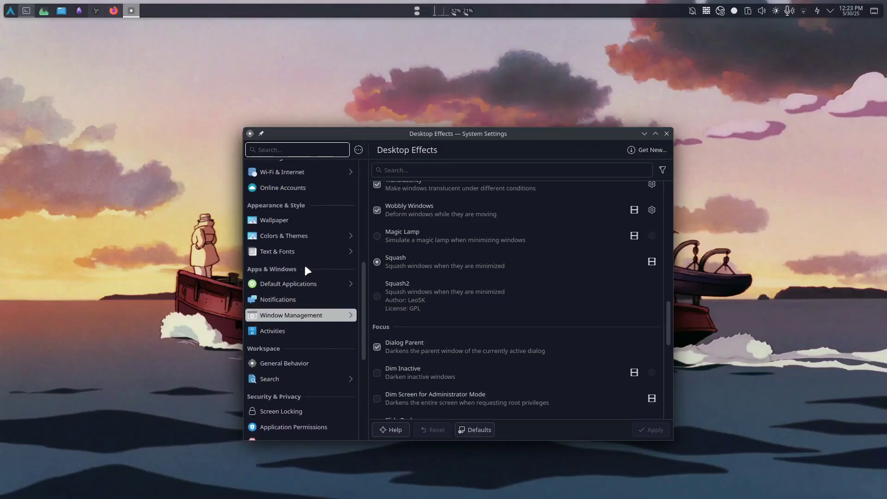
{"action": "left_click", "coordinate": [301, 236]}
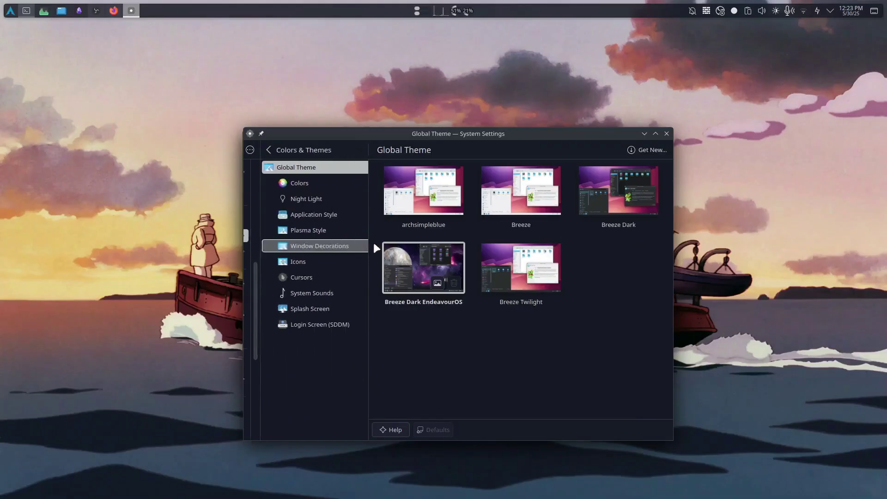
{"action": "left_click", "coordinate": [267, 149]}
{"action": "left_click", "coordinate": [310, 221]}
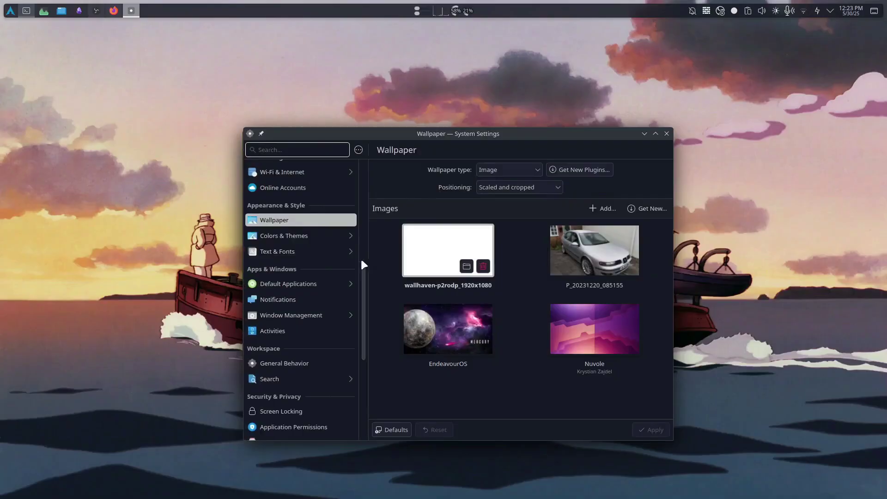
Apply the car photo P_20231220_085155, then reapply wallhaven-p2rodp_1920x1080.
{"action": "scroll", "coordinate": [299, 230], "scroll_direction": "up", "scroll_amount": 2}
{"action": "left_click", "coordinate": [573, 251]}
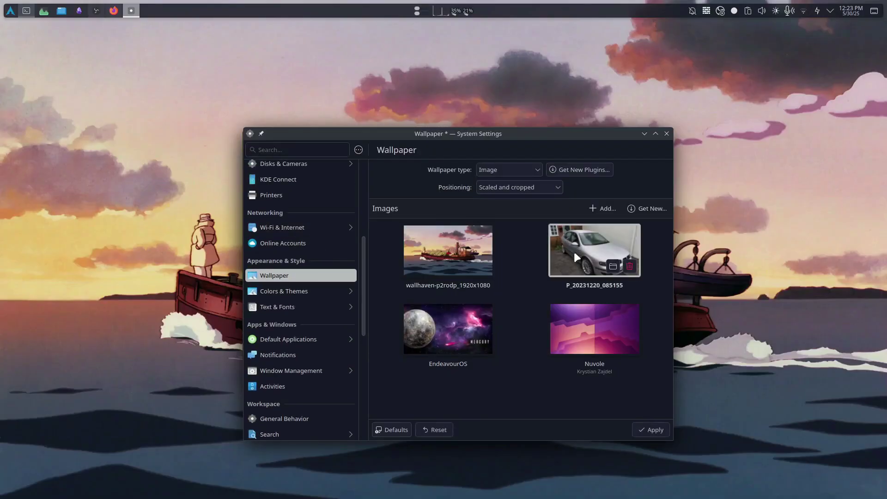
{"action": "left_click", "coordinate": [657, 432]}
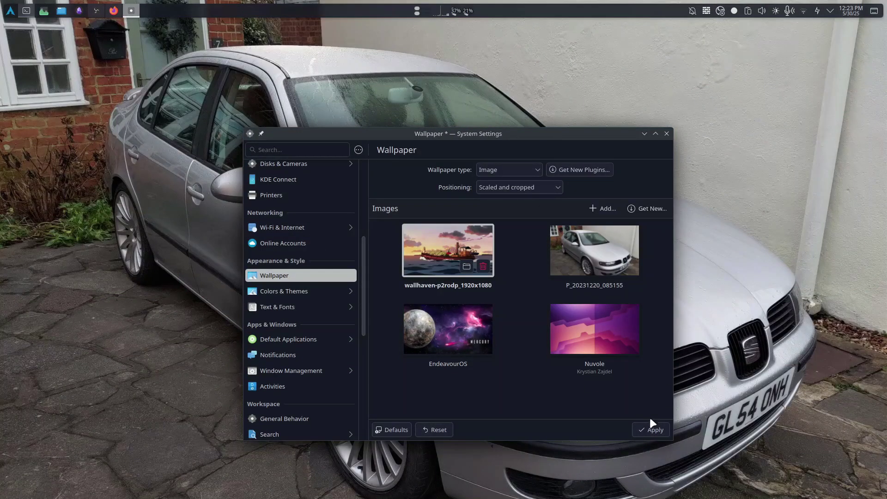
{"action": "left_click", "coordinate": [651, 426]}
{"action": "scroll", "coordinate": [323, 263], "scroll_direction": "up", "scroll_amount": 5}
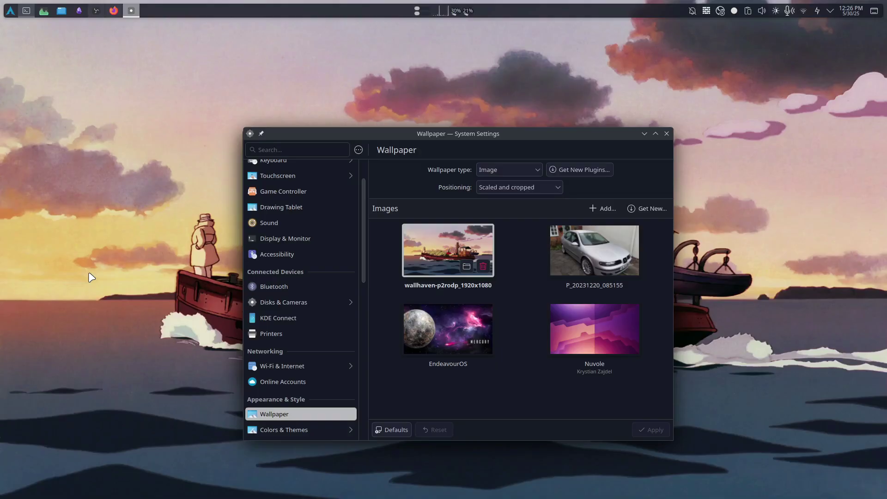
Close System Settings and Konsole, then show the Total CPU Use popup.
{"action": "left_click", "coordinate": [669, 133]}
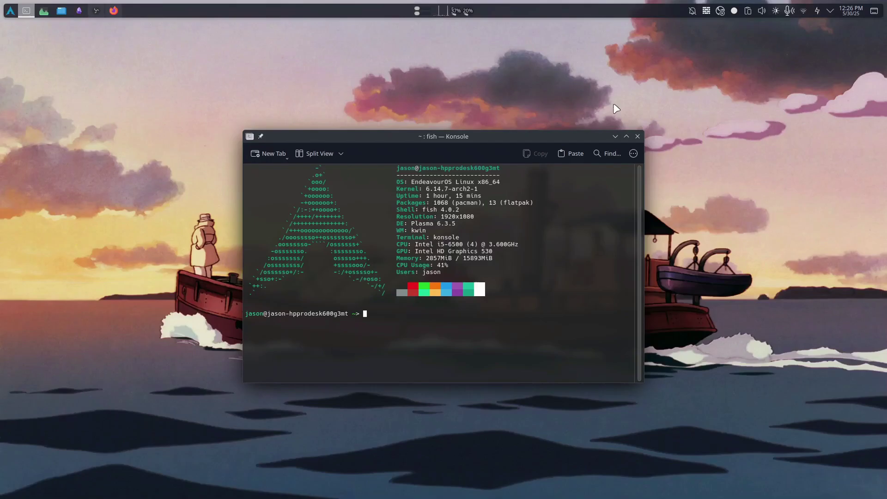
{"action": "left_click", "coordinate": [637, 136]}
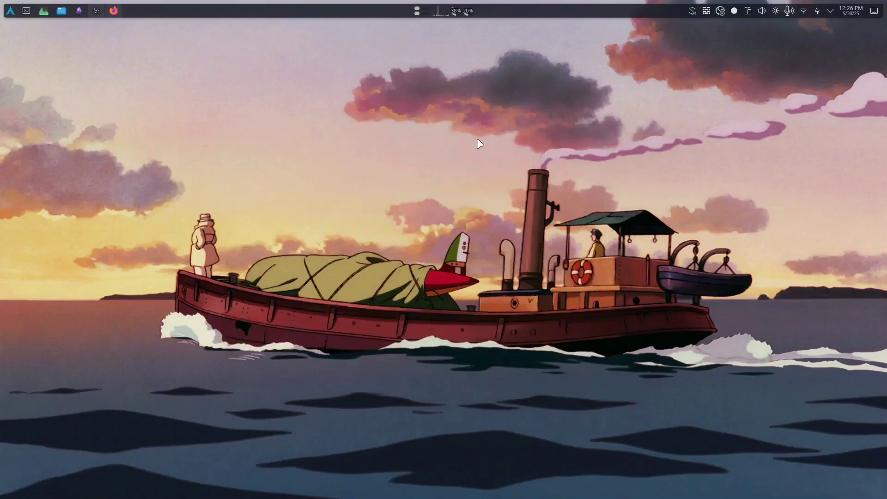
{"action": "left_click", "coordinate": [456, 10]}
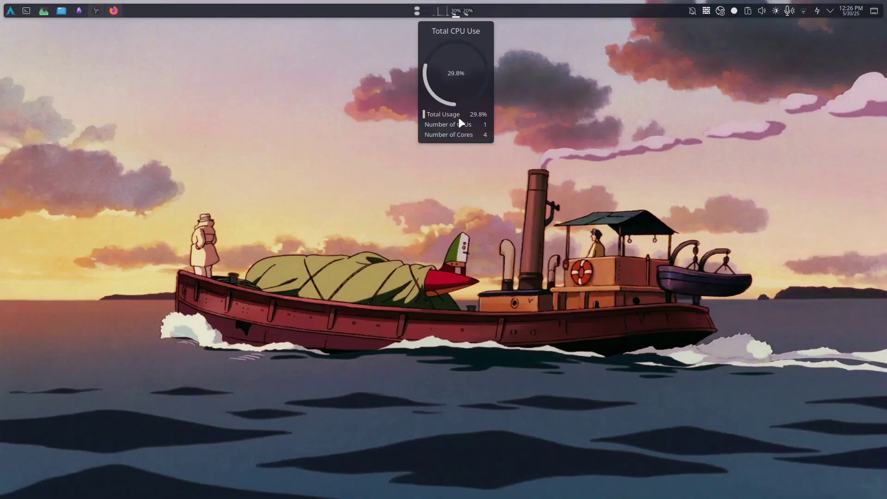
Show the Memory Usage details from the panel's memory monitor.
{"action": "mouse_move", "coordinate": [467, 11]}
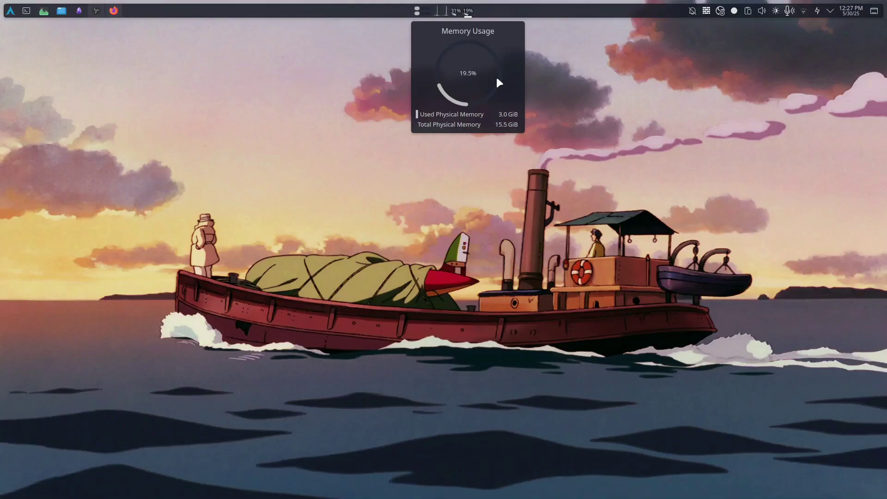
{"action": "left_click", "coordinate": [655, 66]}
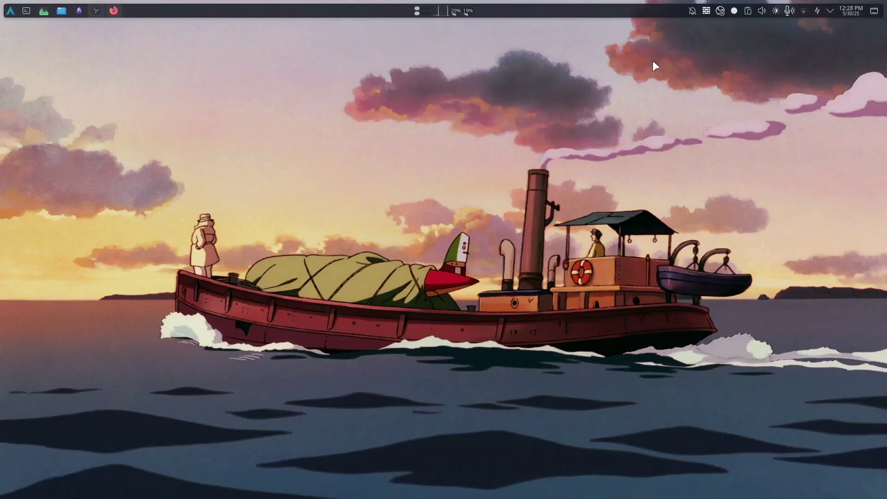